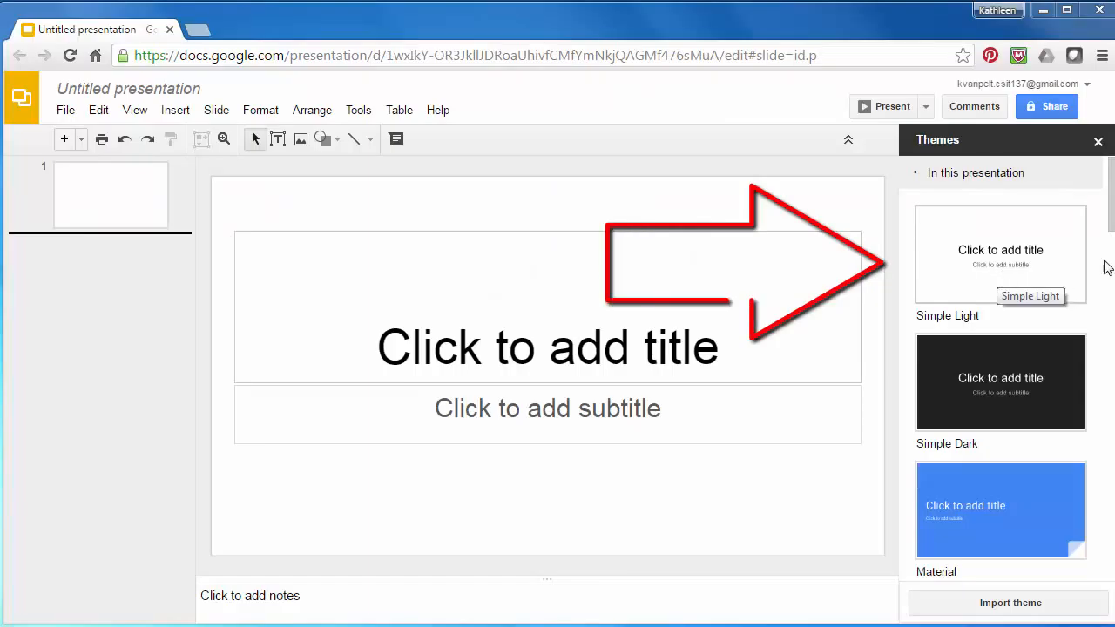
# Look through the available presentation themes and turn off the display of speaker notes.
pyautogui.scroll(-2, 1112, 255)
pyautogui.moveTo(1112, 255); pyautogui.dragTo(1112, 458)
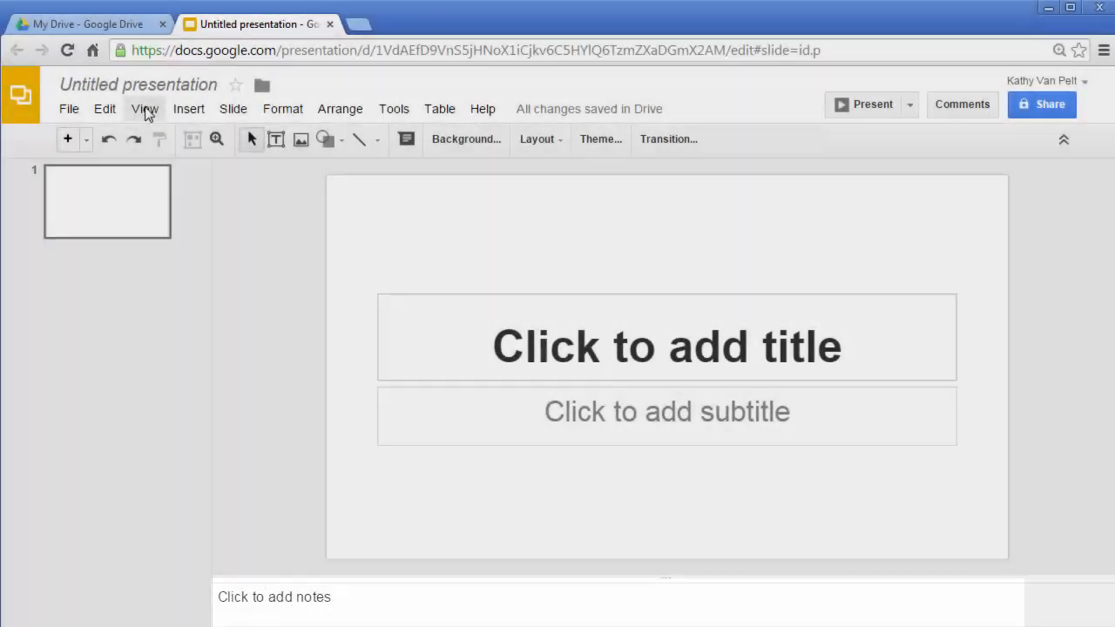
pyautogui.click(145, 108)
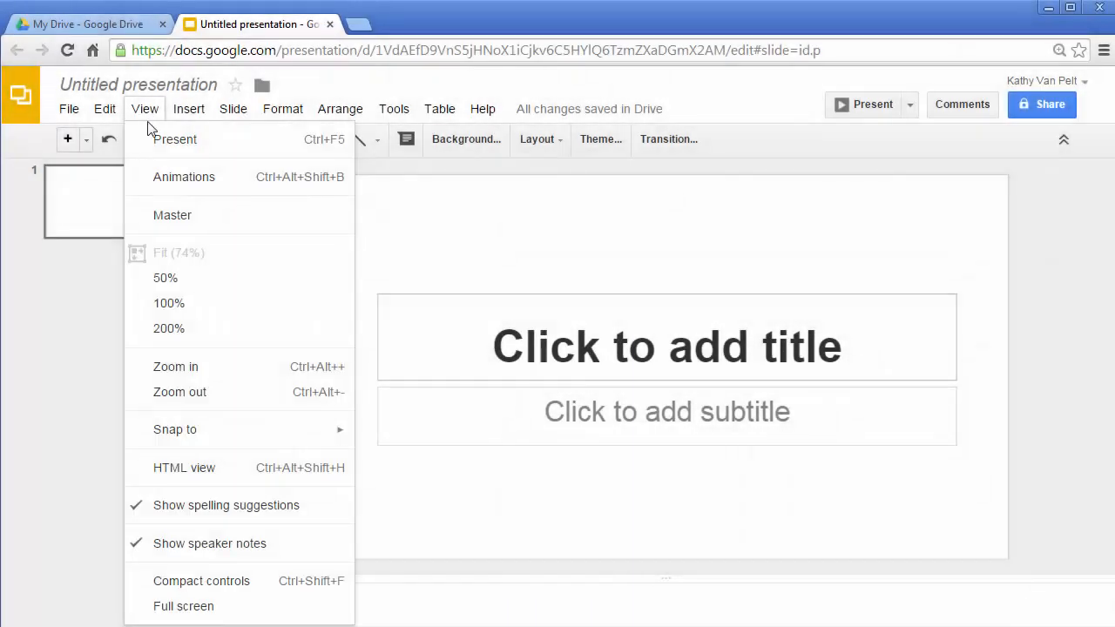
pyautogui.click(217, 549)
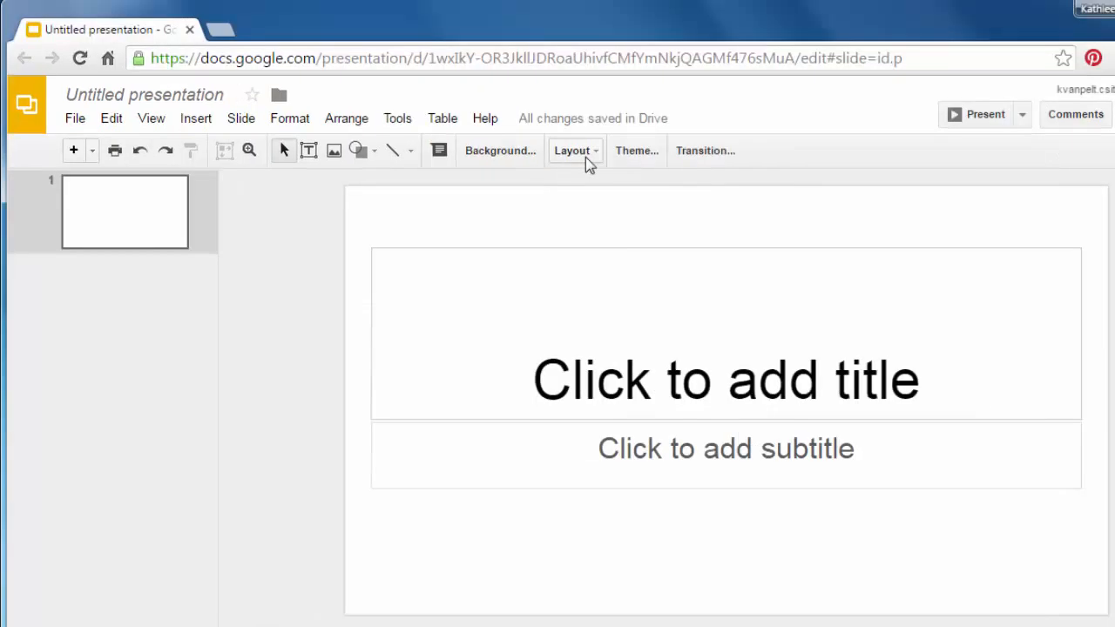
# Try the Title and Body and Blank layouts on the first slide, and return it to the Title Slide layout.
pyautogui.click(586, 157)
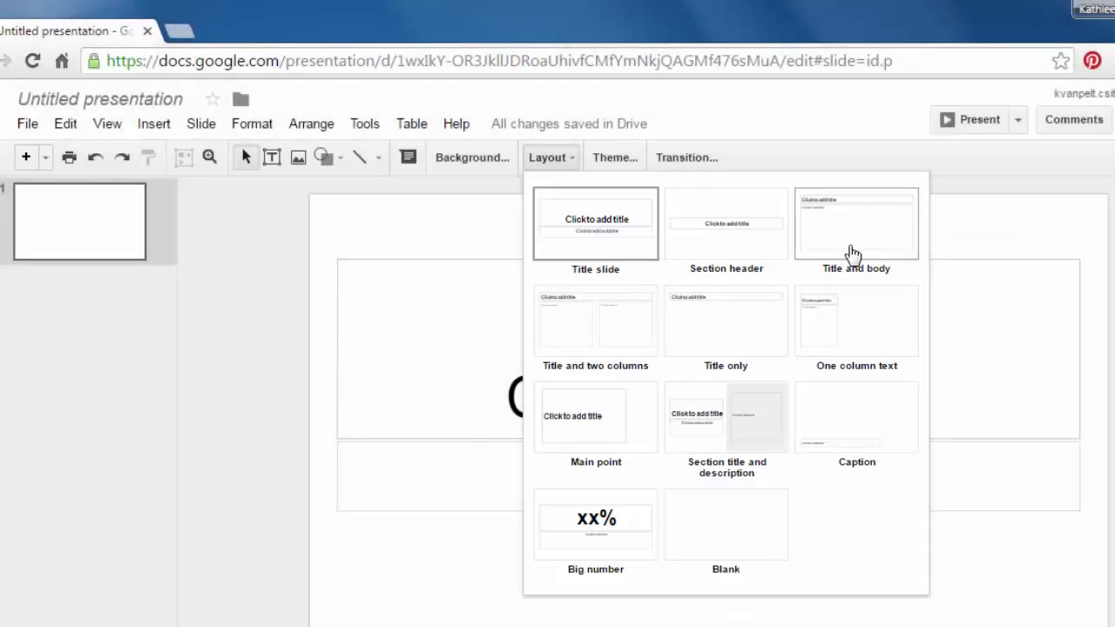
pyautogui.click(852, 250)
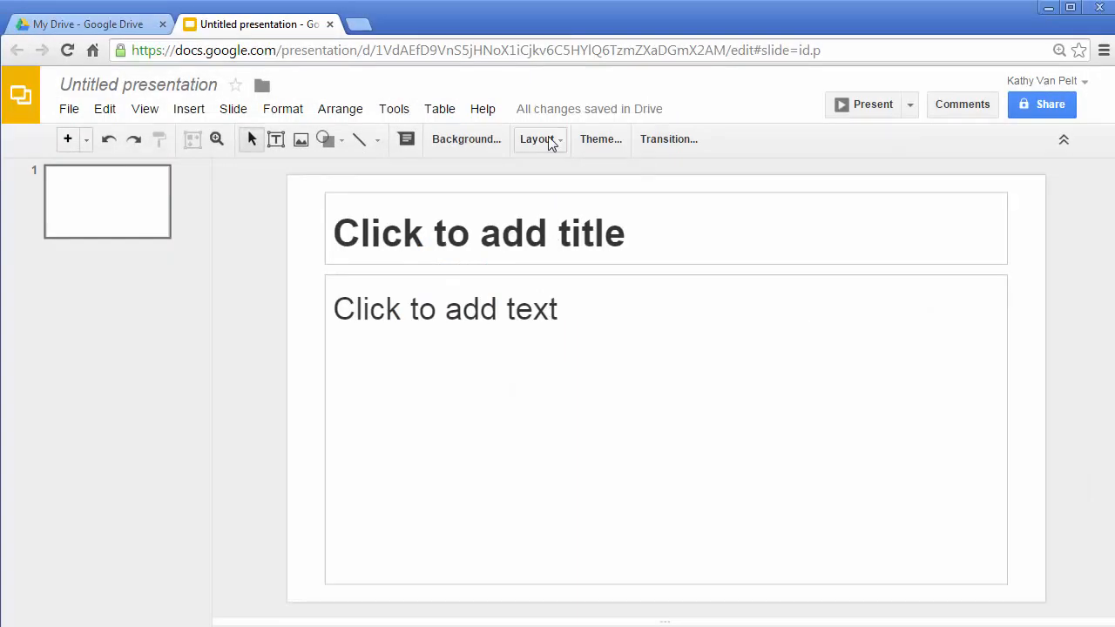
pyautogui.click(547, 141)
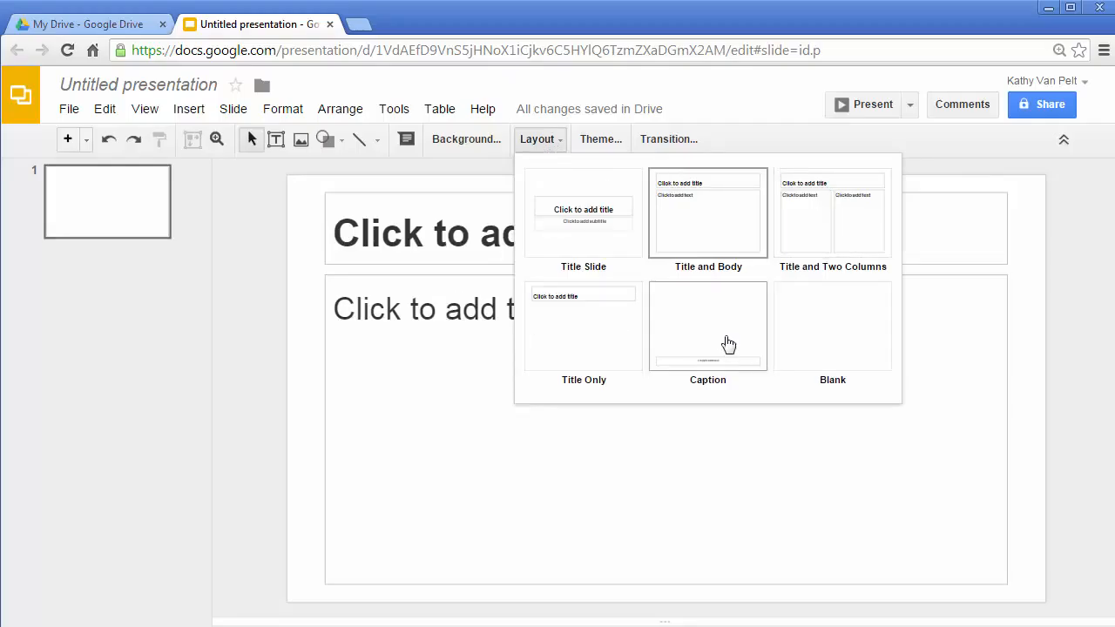
pyautogui.click(827, 345)
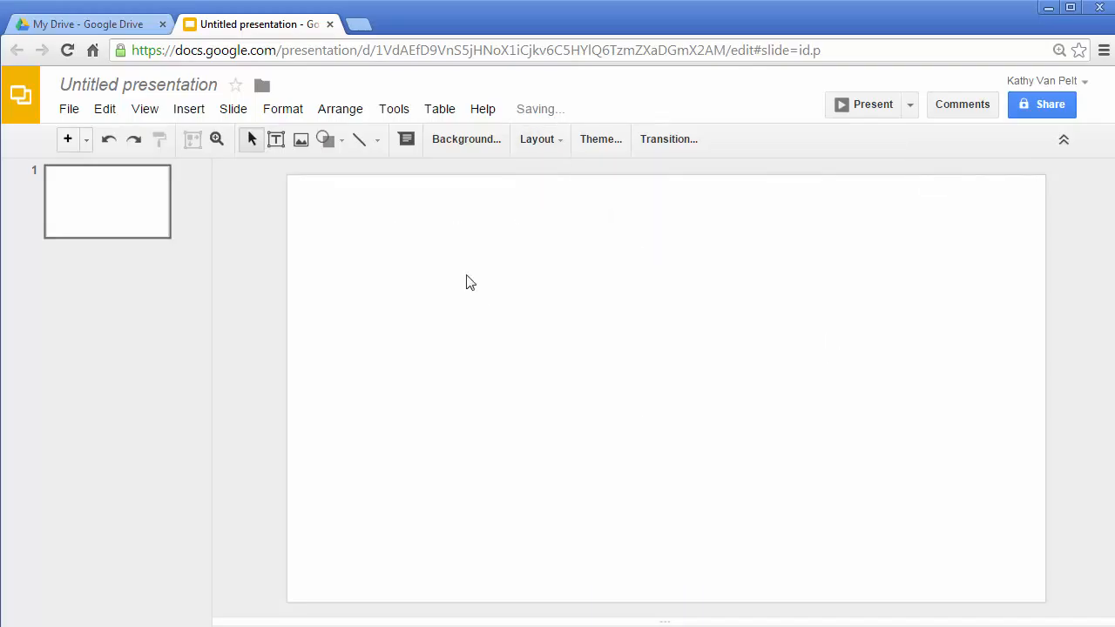
pyautogui.click(540, 139)
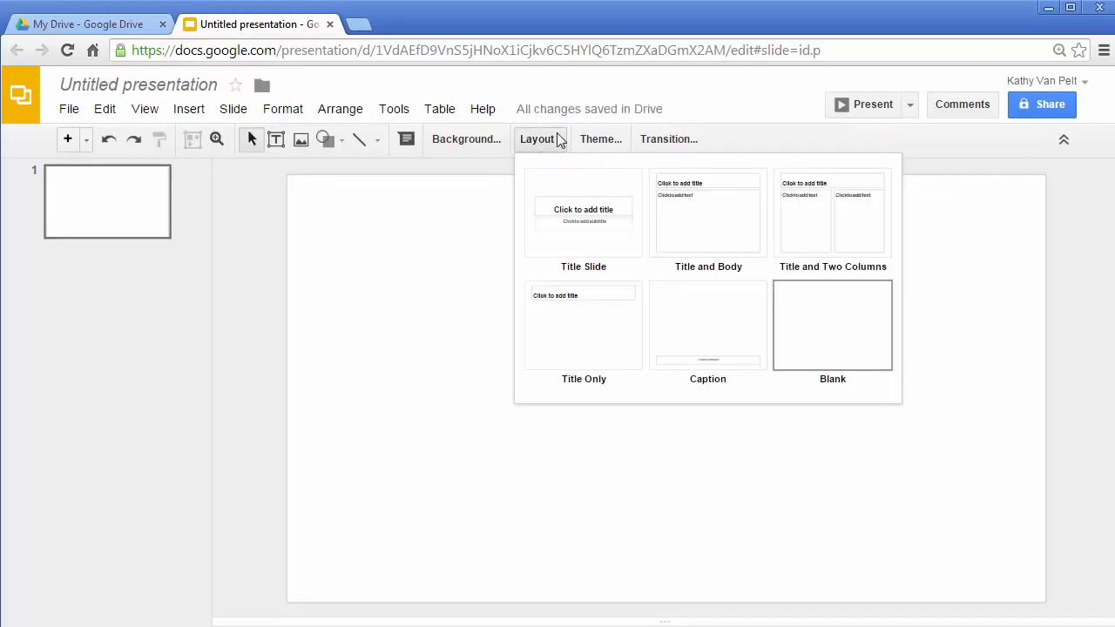
pyautogui.click(581, 224)
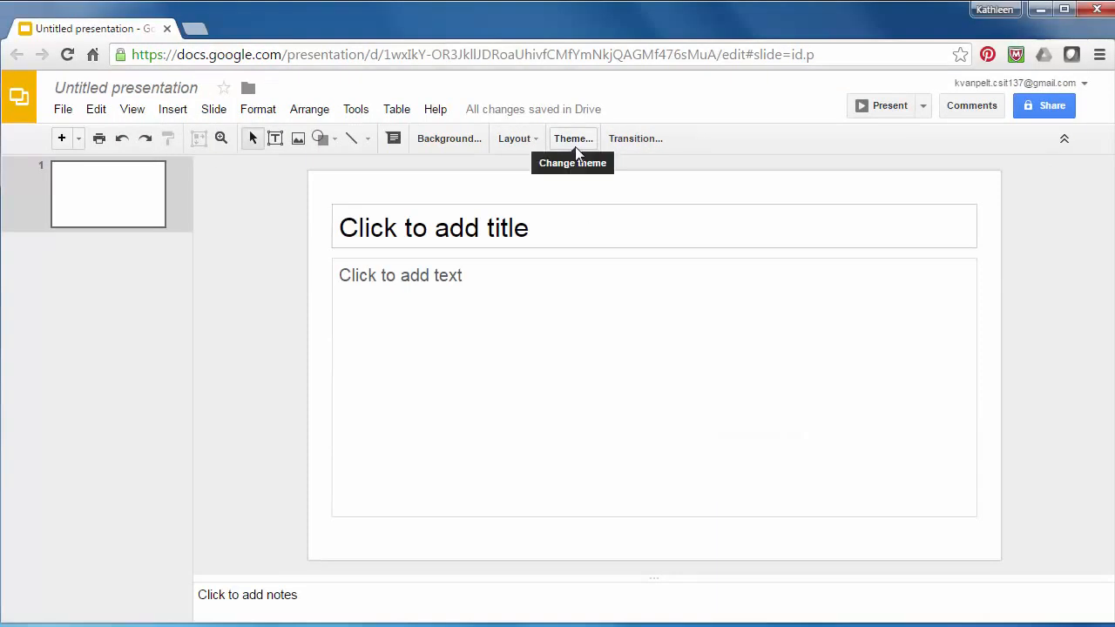
# Apply the dark blue theme with the spotlit, curtain-like background to the presentation.
pyautogui.click(576, 145)
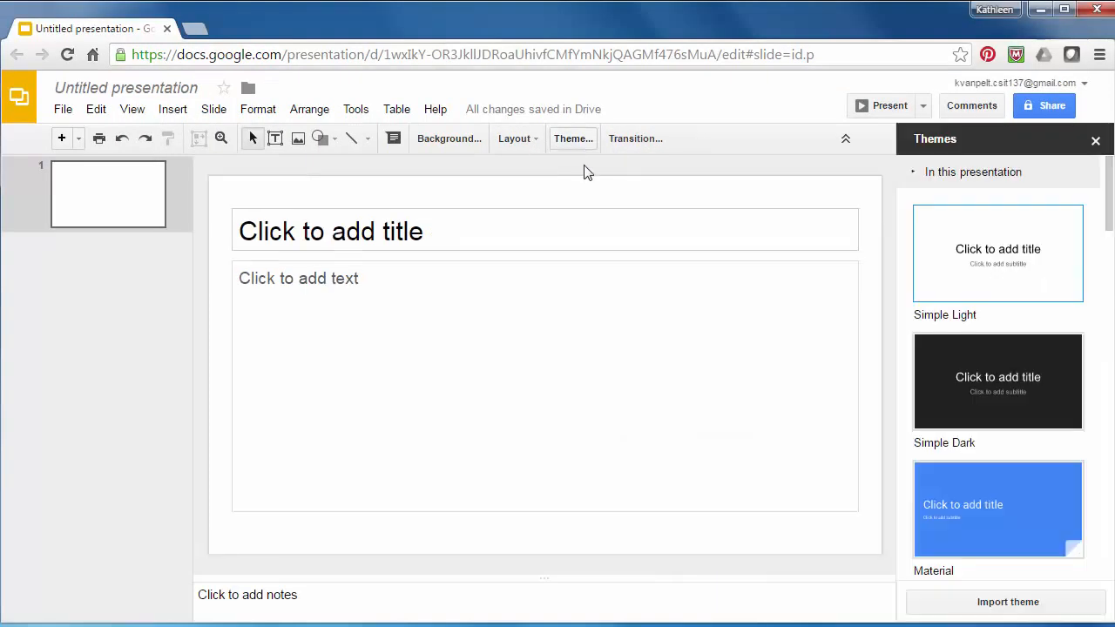
pyautogui.moveTo(1107, 228); pyautogui.dragTo(1109, 295)
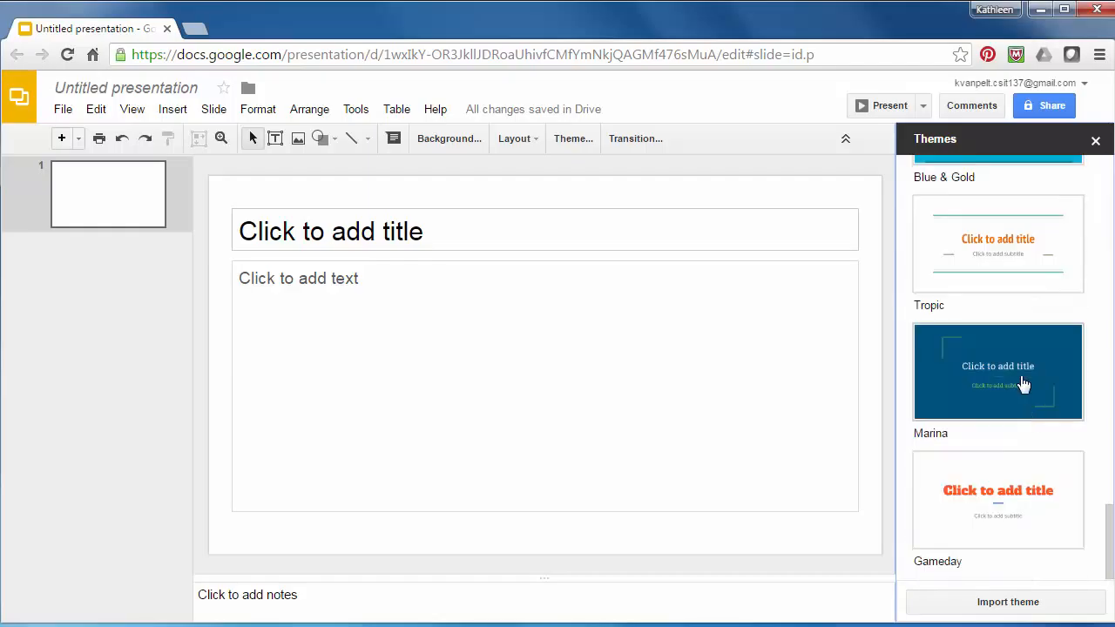
pyautogui.click(1024, 385)
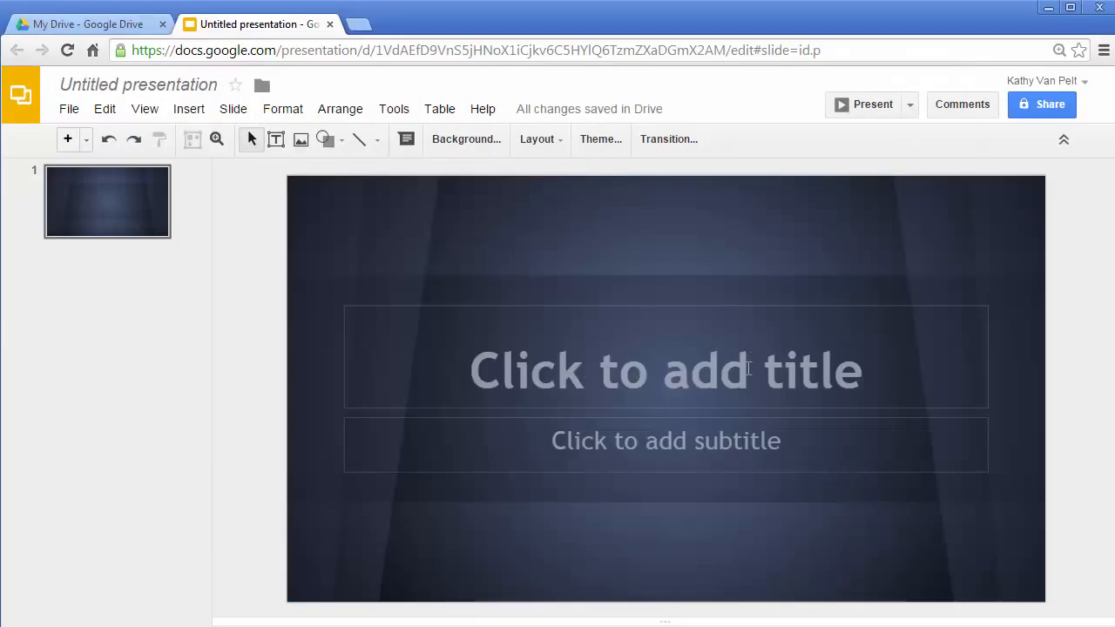
# Fill in the first slide with the title "Title placeholder" and the subtitle "Subtitle goes here".
pyautogui.click(748, 369)
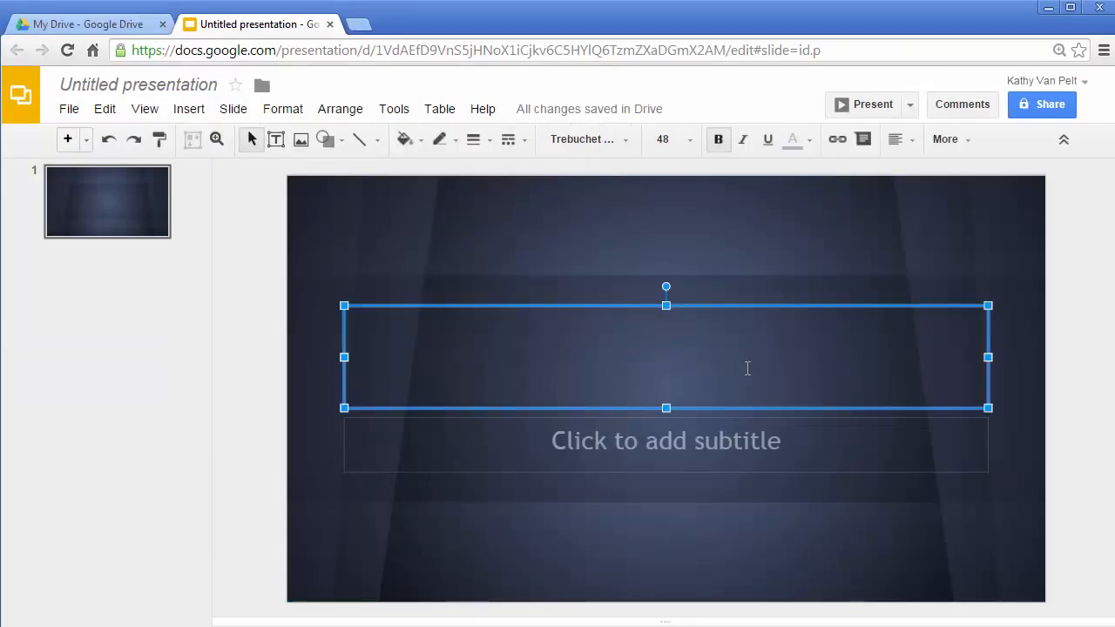
pyautogui.write('Title ')
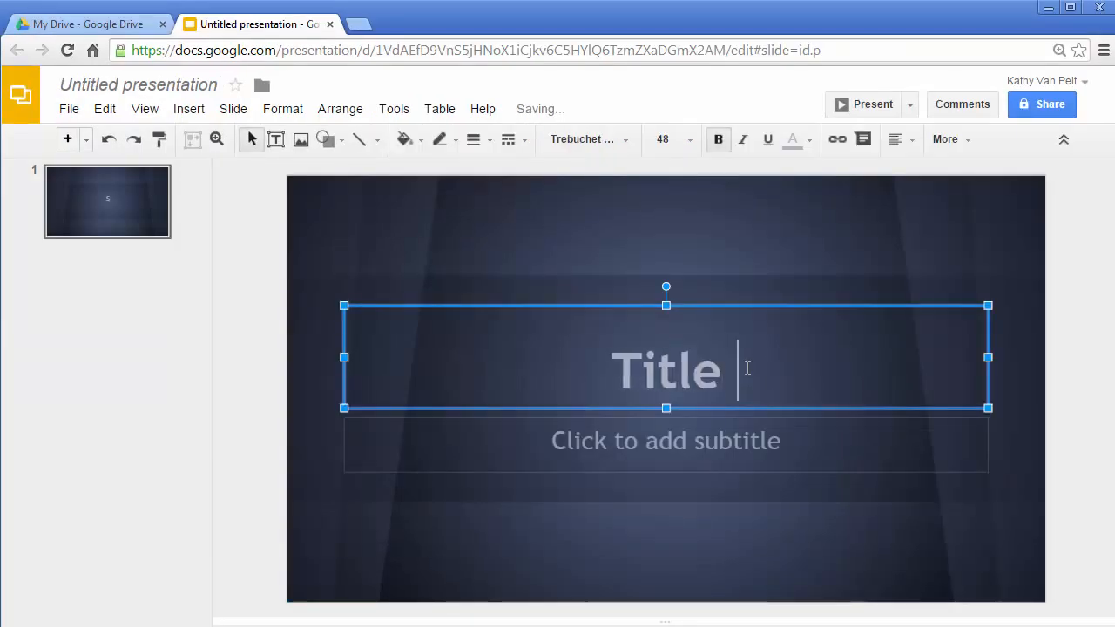
pyautogui.write('placehold')
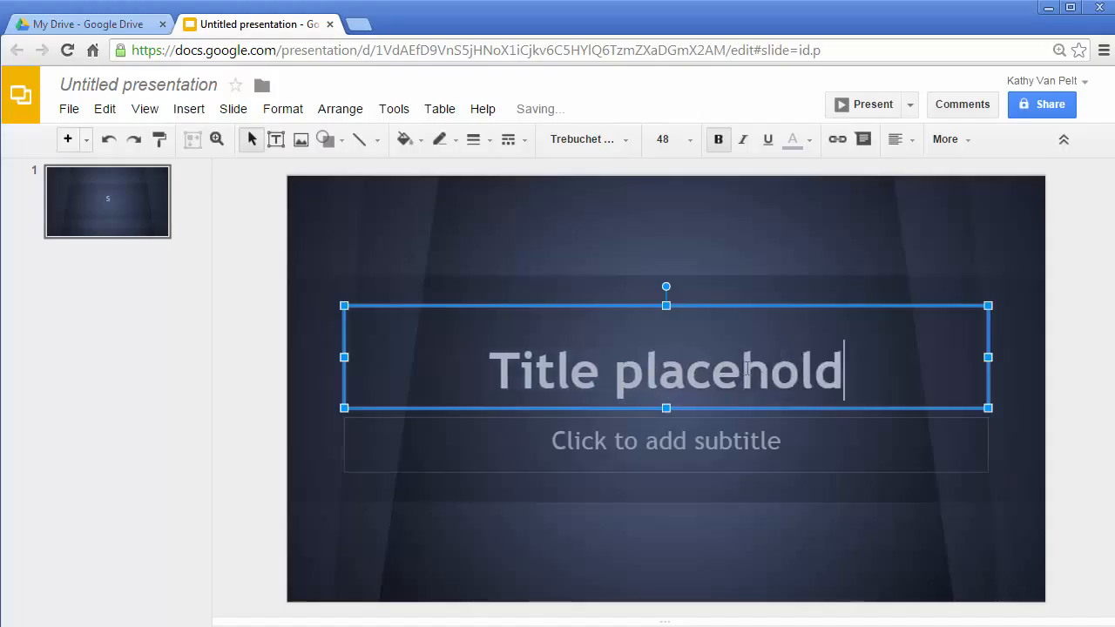
pyautogui.write('er')
pyautogui.click(719, 439)
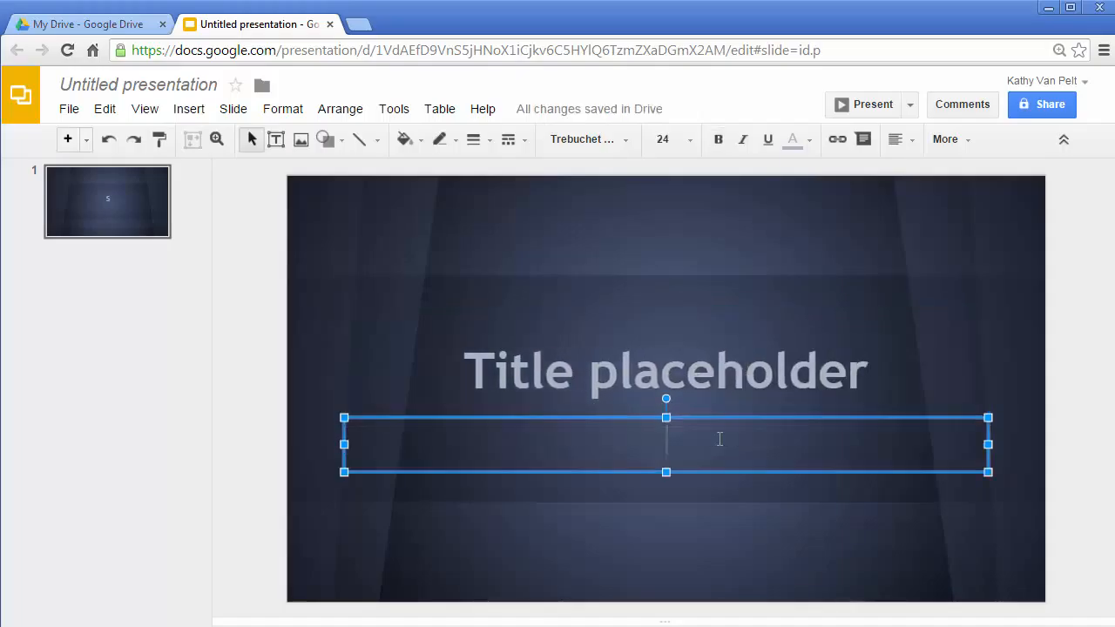
pyautogui.write('Subtitle goes here')
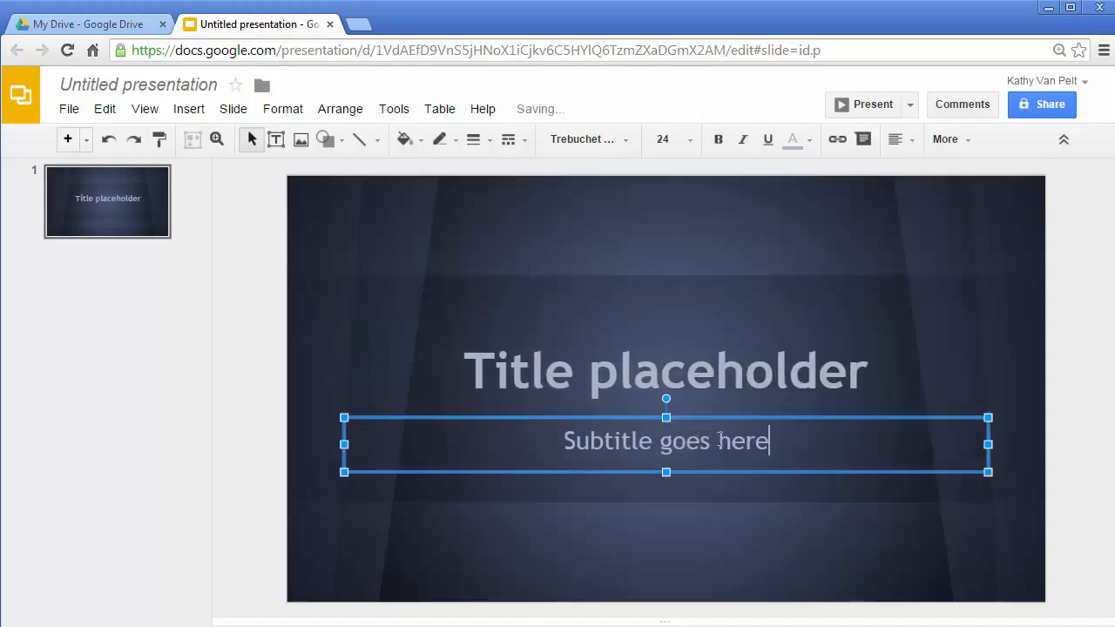
pyautogui.click(254, 268)
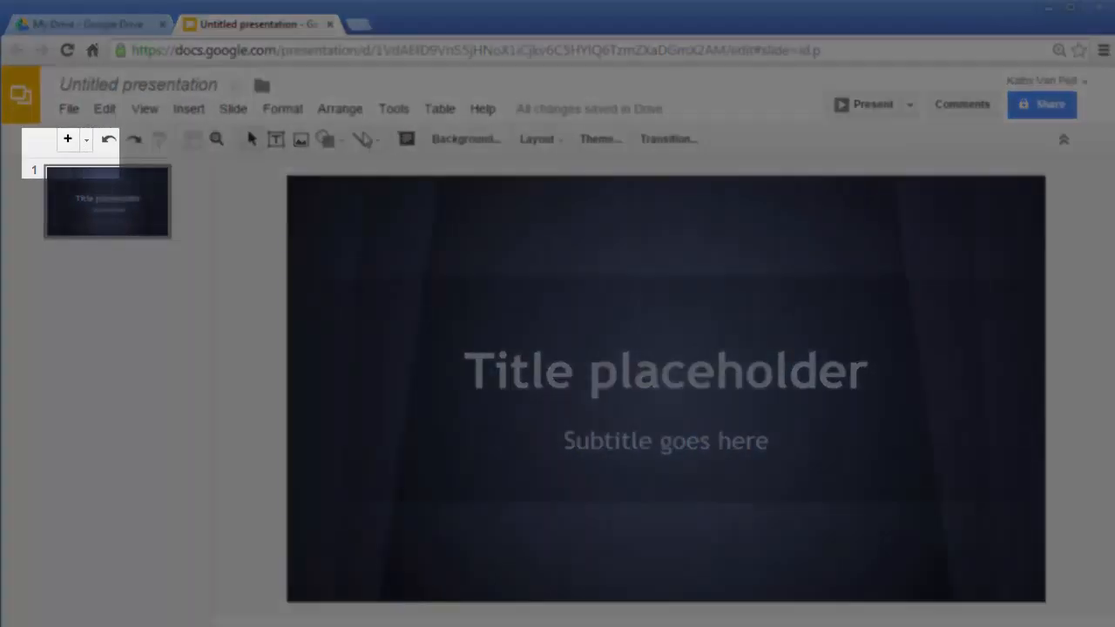
# Add a second slide with the default title and body layout and a third slide with the Blank layout.
pyautogui.click(71, 145)
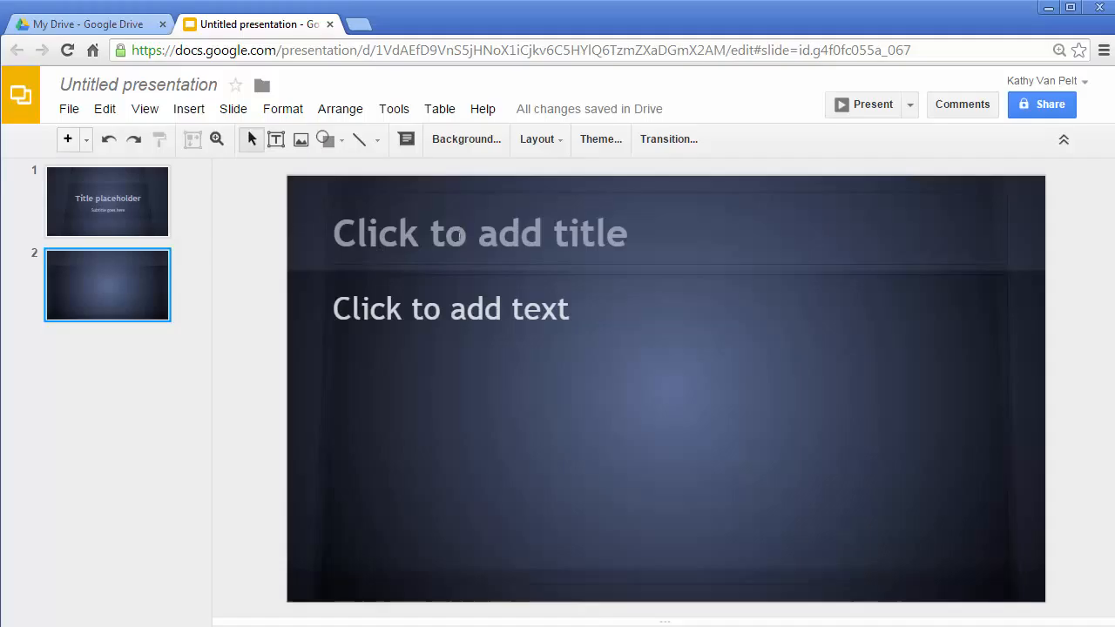
pyautogui.click(89, 142)
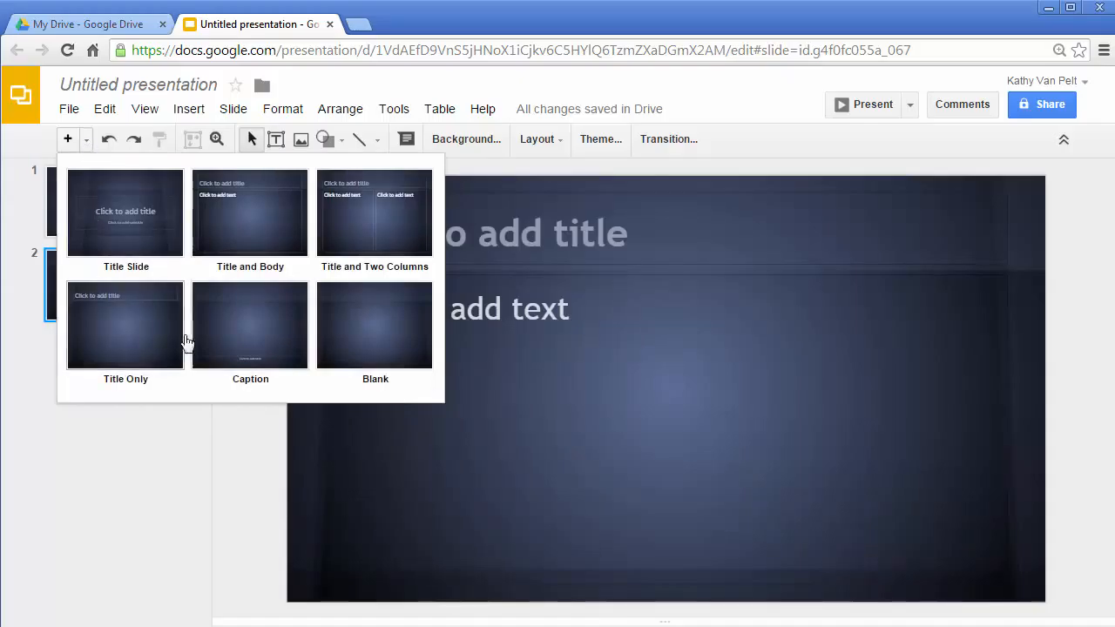
pyautogui.click(374, 339)
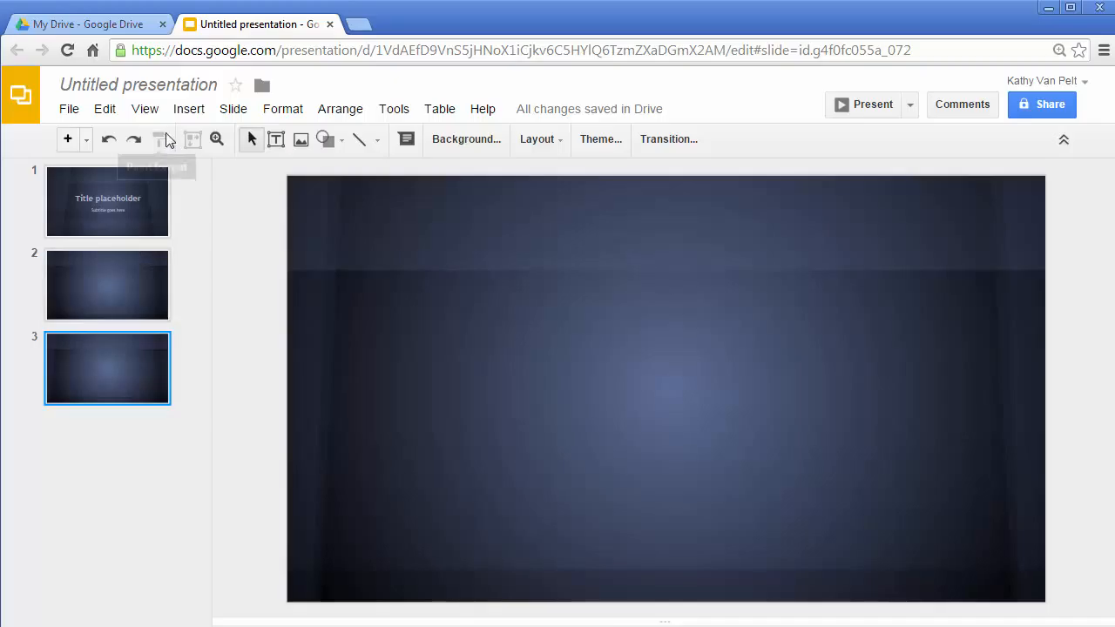
# Change the third slide's layout to Title and Two Columns.
pyautogui.click(547, 142)
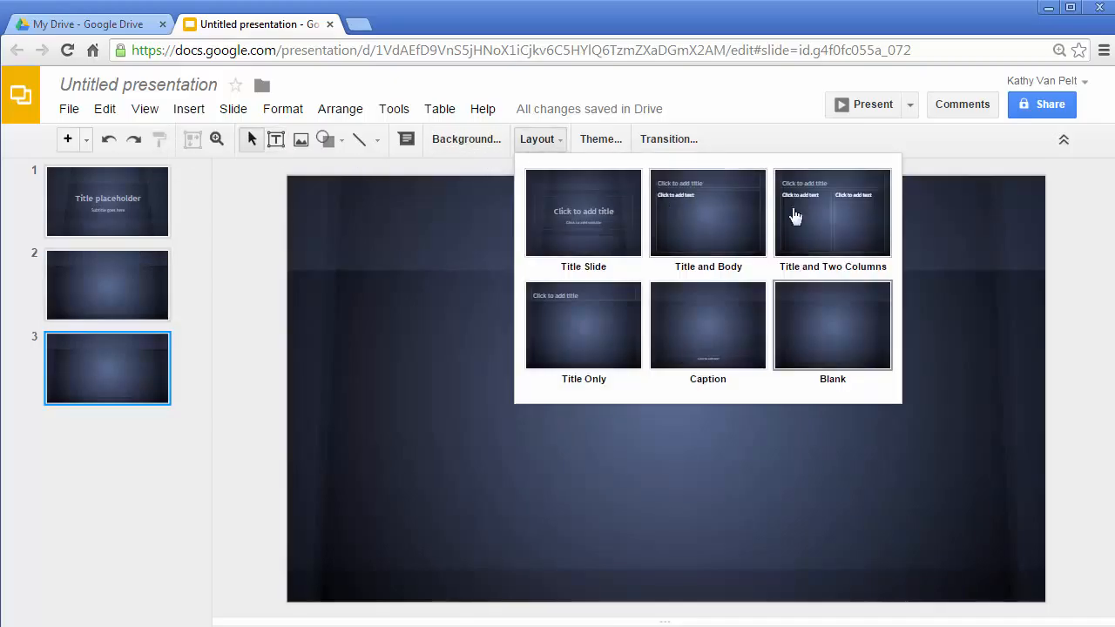
pyautogui.click(829, 220)
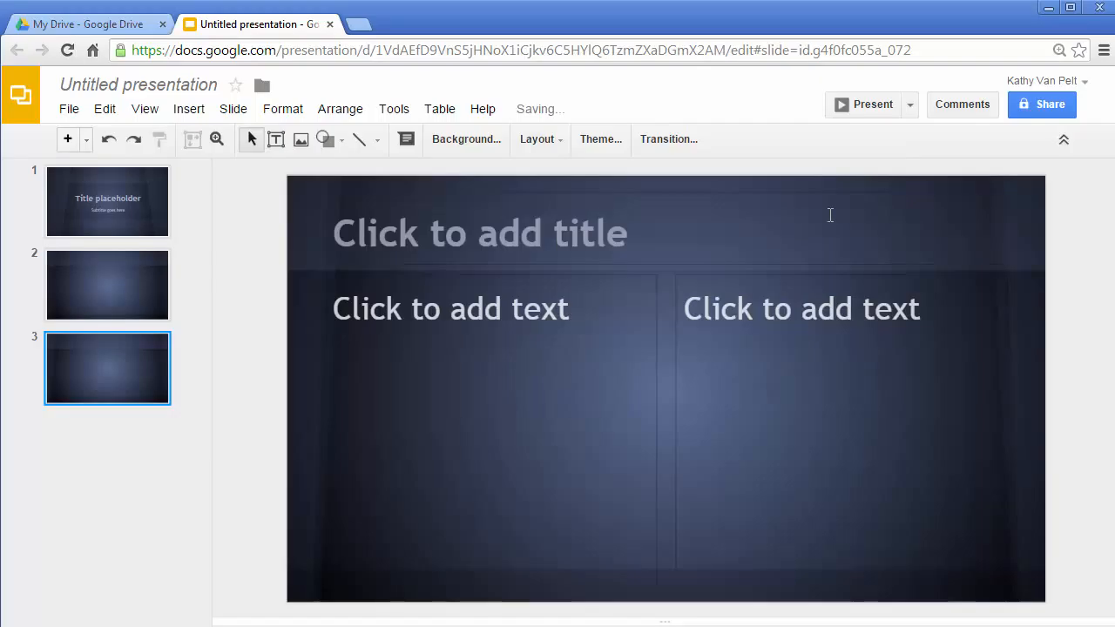
# Review the available file, edit, view, insert, slide, tools, table and help commands.
pyautogui.click(69, 109)
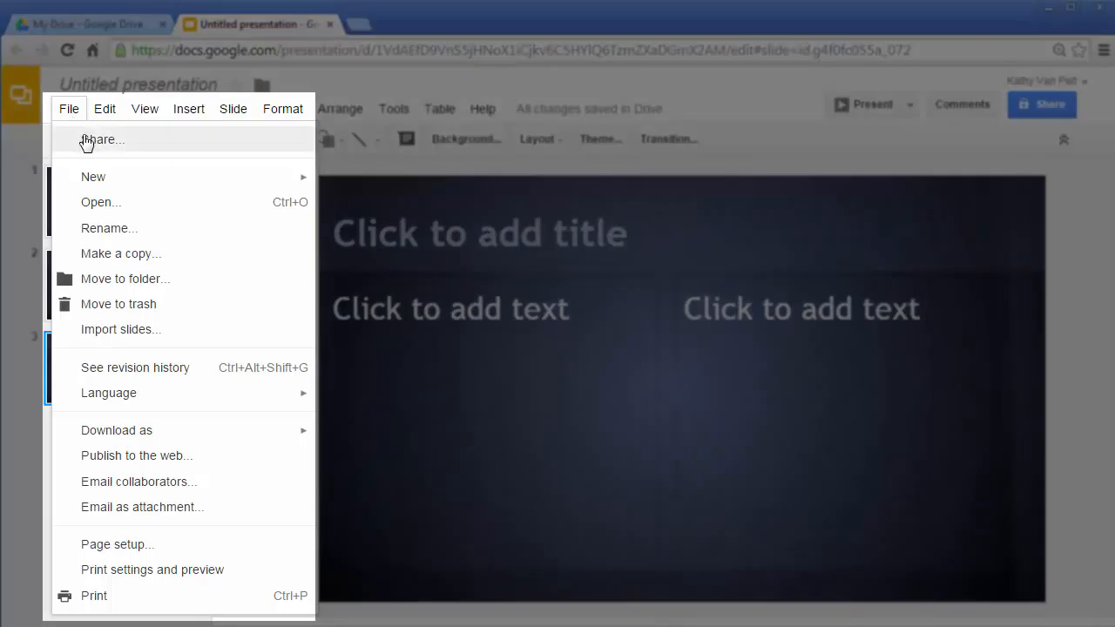
pyautogui.moveTo(102, 179)
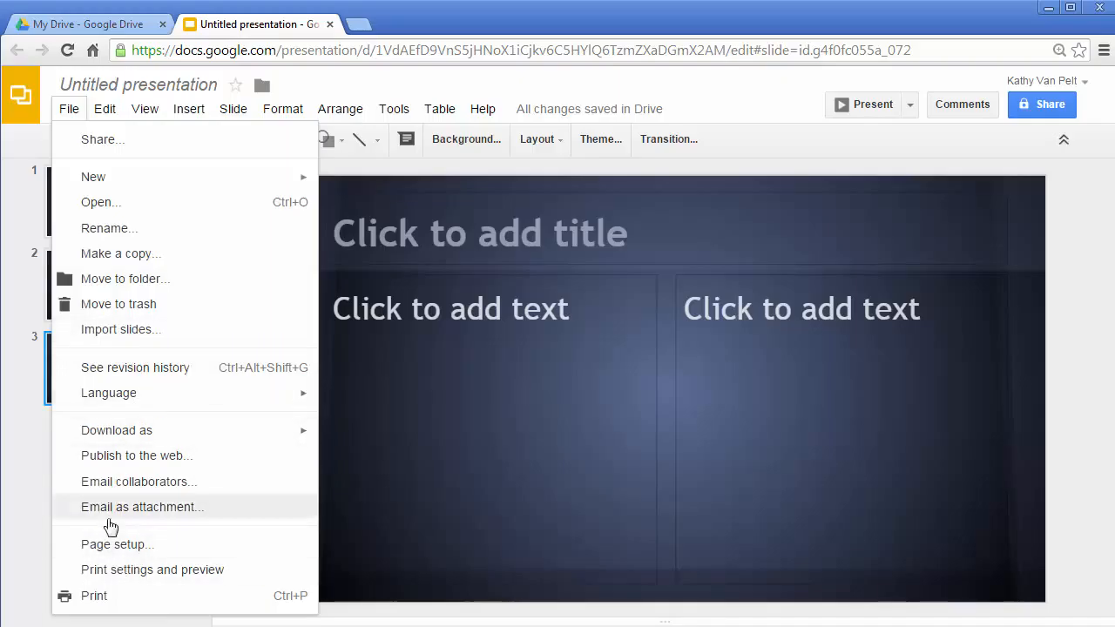
pyautogui.click(109, 108)
pyautogui.click(108, 109)
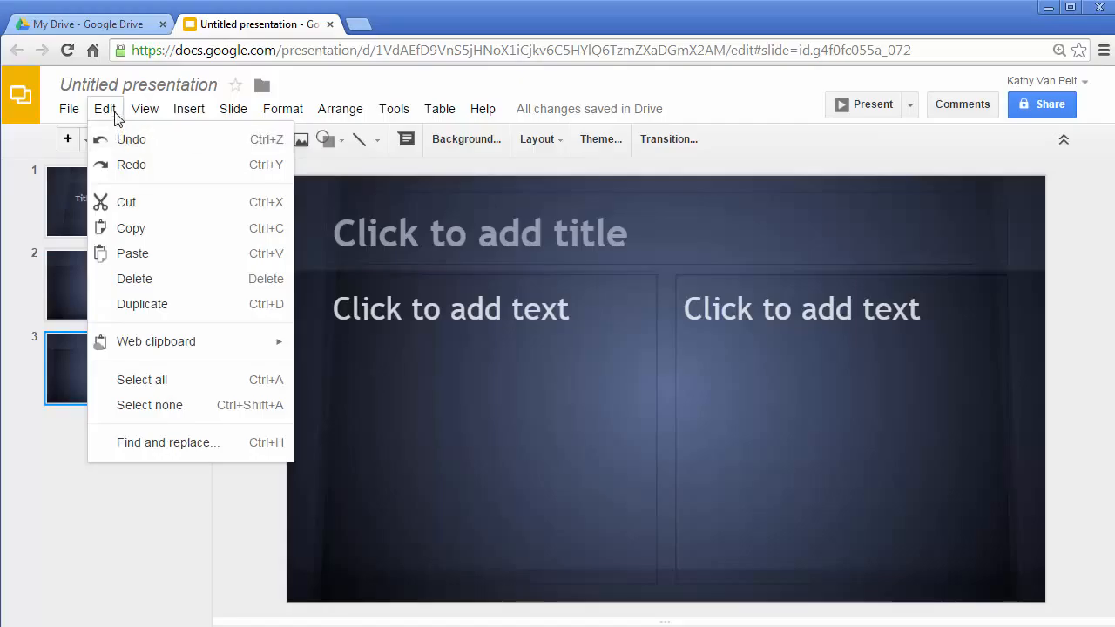
pyautogui.moveTo(159, 116)
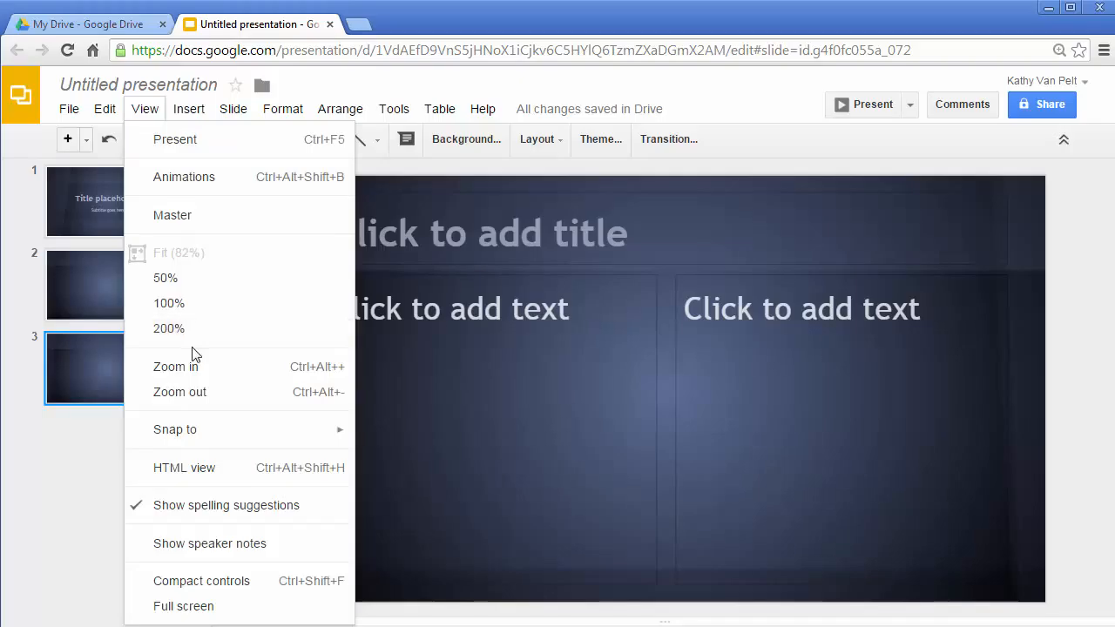
pyautogui.moveTo(190, 109)
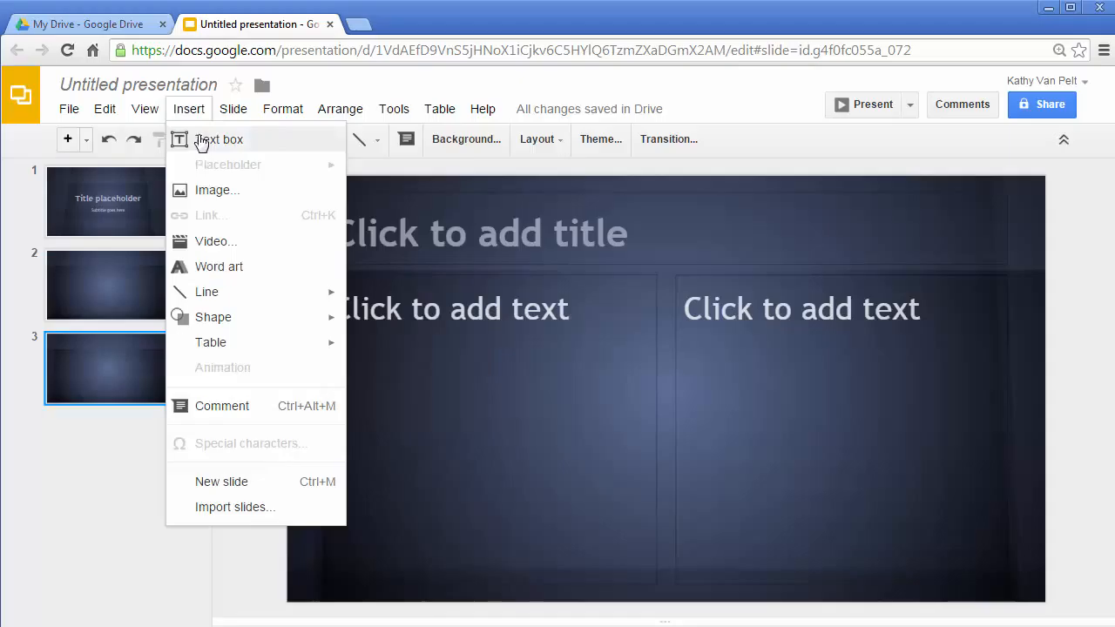
pyautogui.moveTo(233, 113)
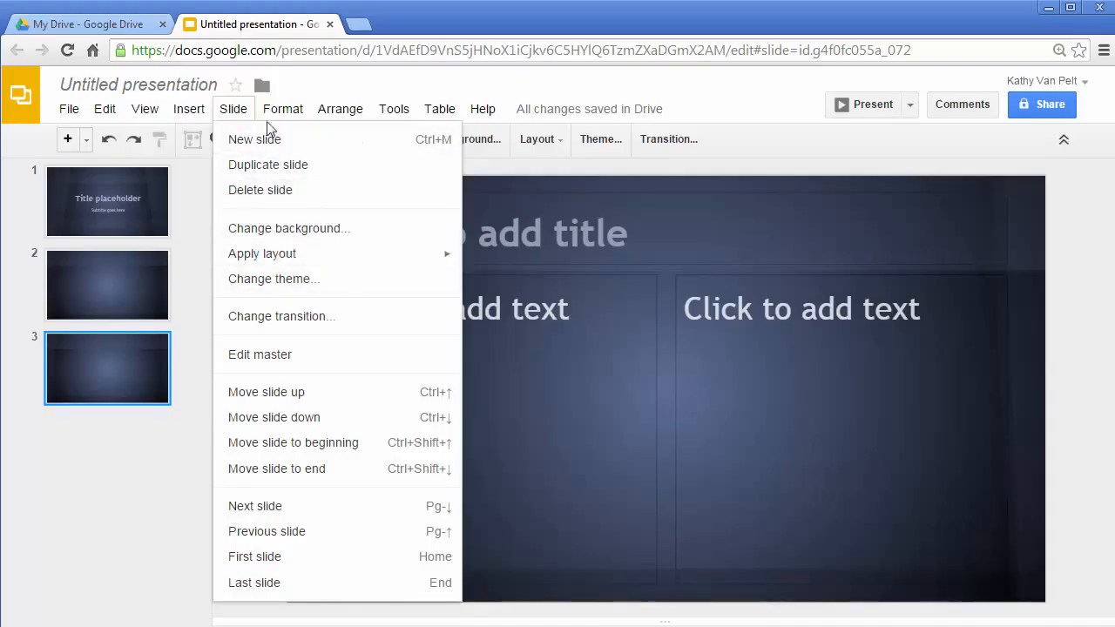
pyautogui.moveTo(403, 112)
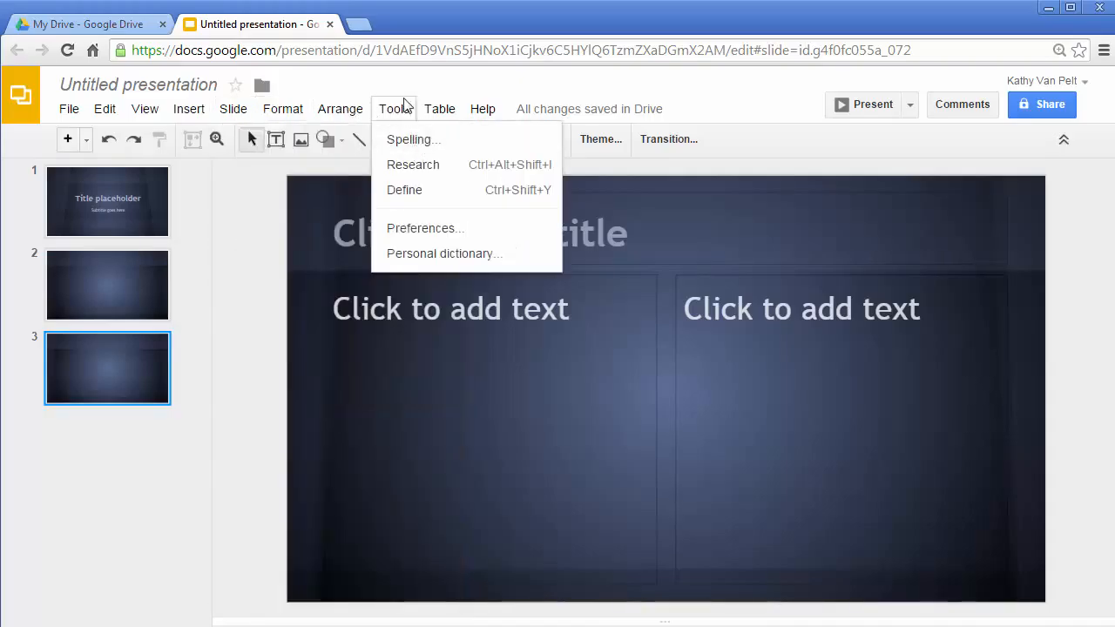
pyautogui.moveTo(439, 110)
pyautogui.moveTo(485, 111)
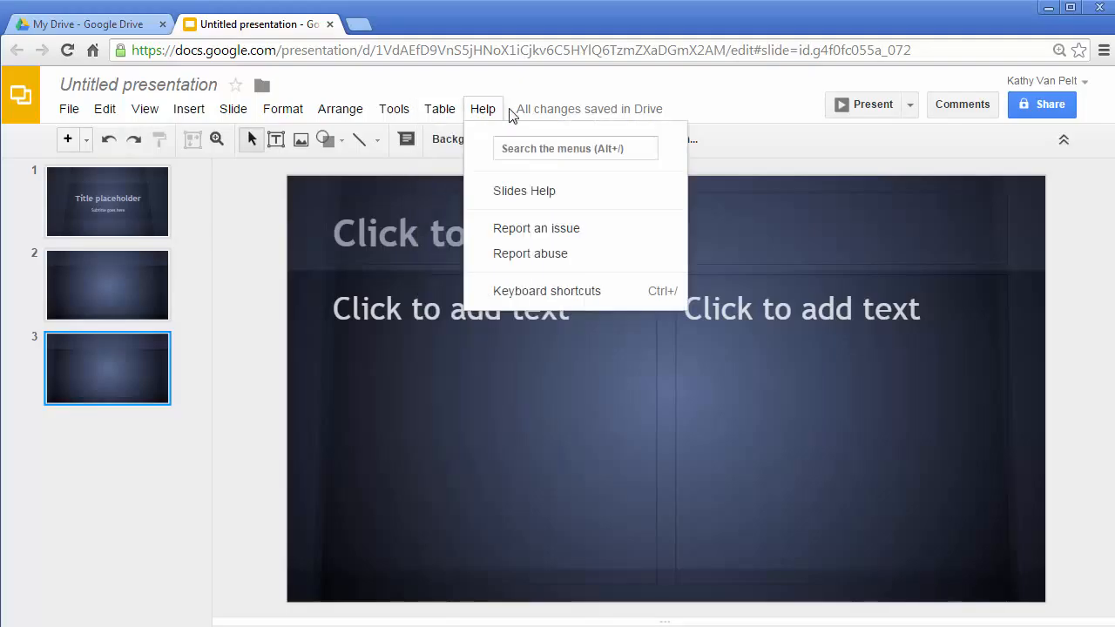
# Open the template gallery for new presentations and browse the public templates.
pyautogui.moveTo(70, 111)
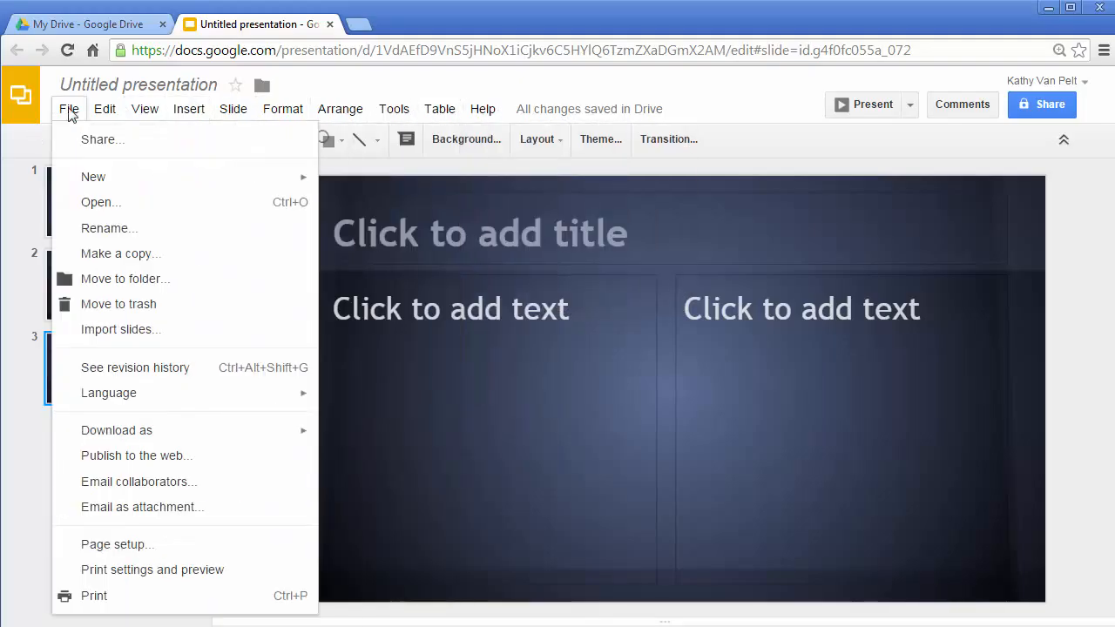
pyautogui.moveTo(145, 180)
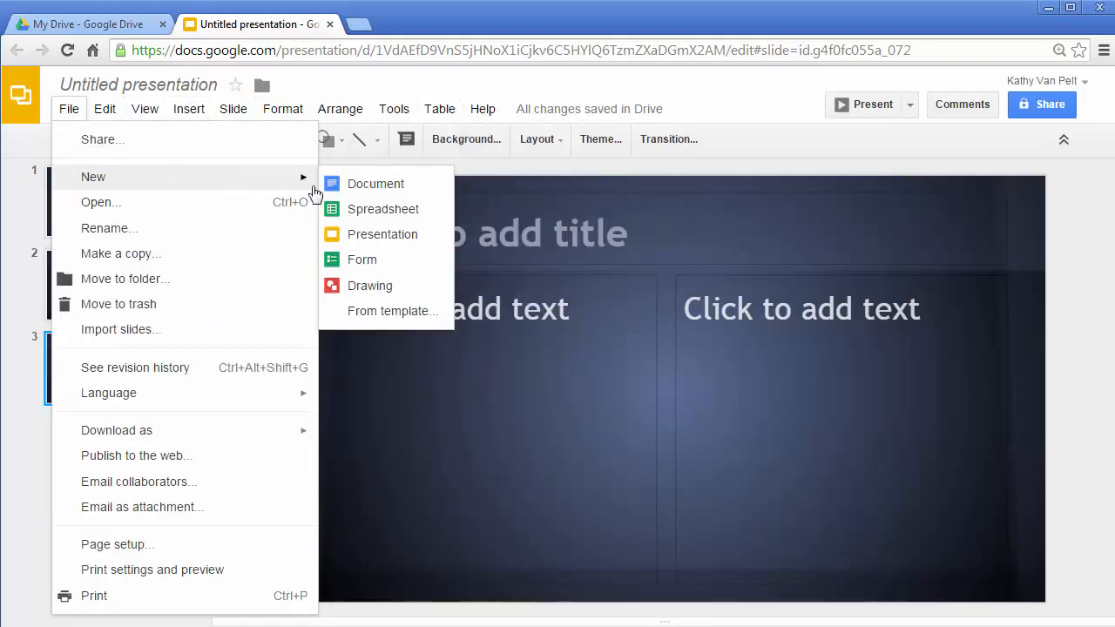
pyautogui.click(406, 311)
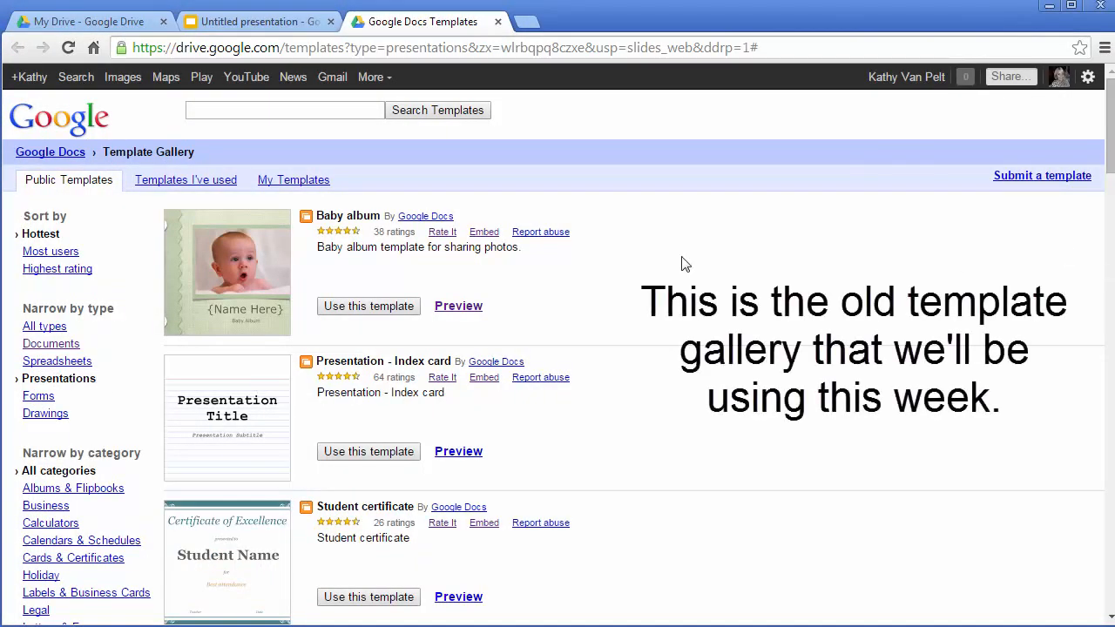
pyautogui.scroll(-5, 547, 357)
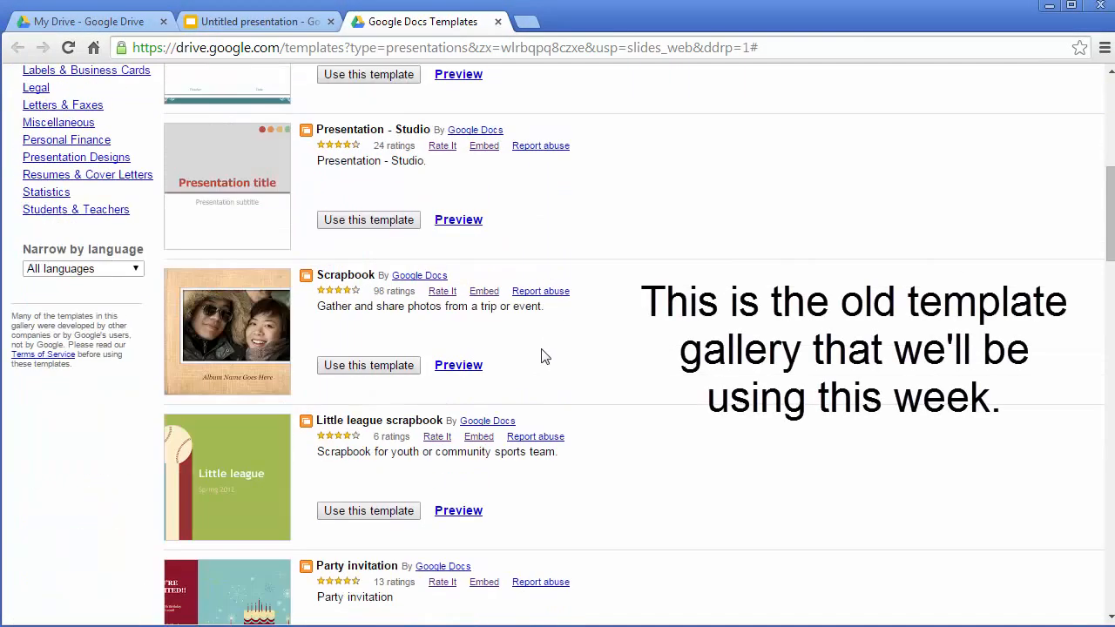
pyautogui.scroll(-1, 541, 356)
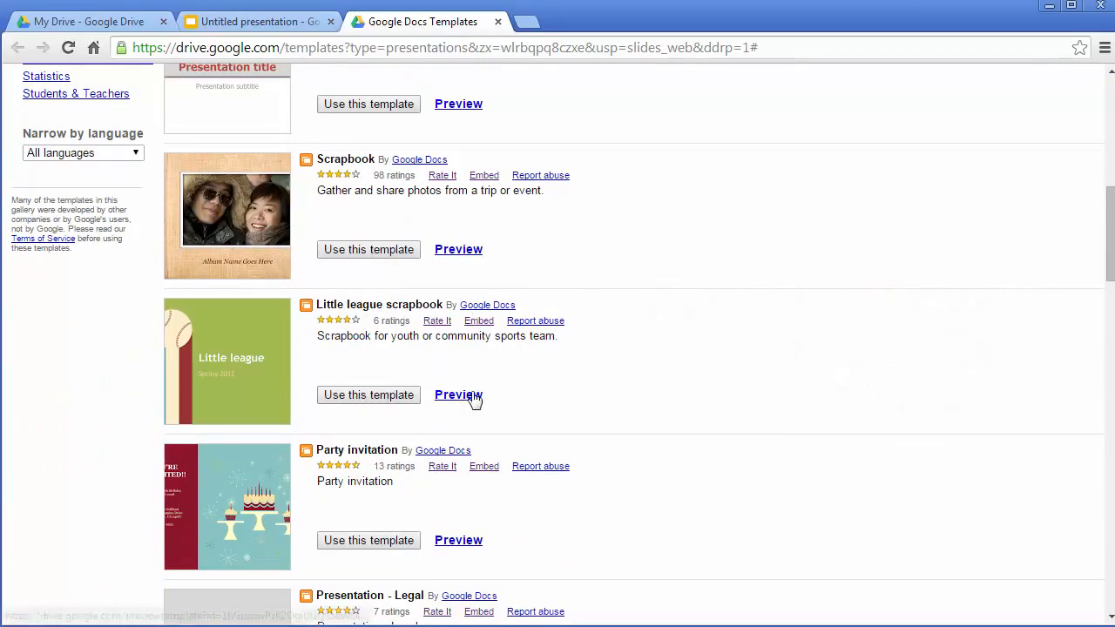
# Look through the remaining public presentation templates in the gallery, including the scrapbook, invitation, business and user-submitted designs.
pyautogui.scroll(-1, 566, 406)
pyautogui.scroll(-8, 566, 405)
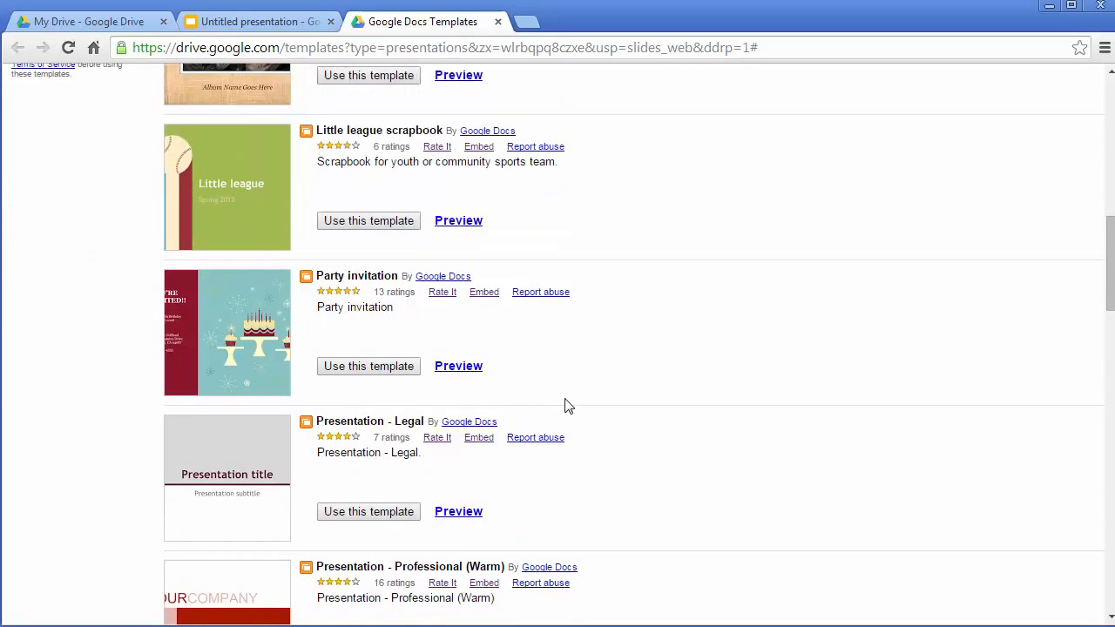
pyautogui.scroll(-5, 567, 405)
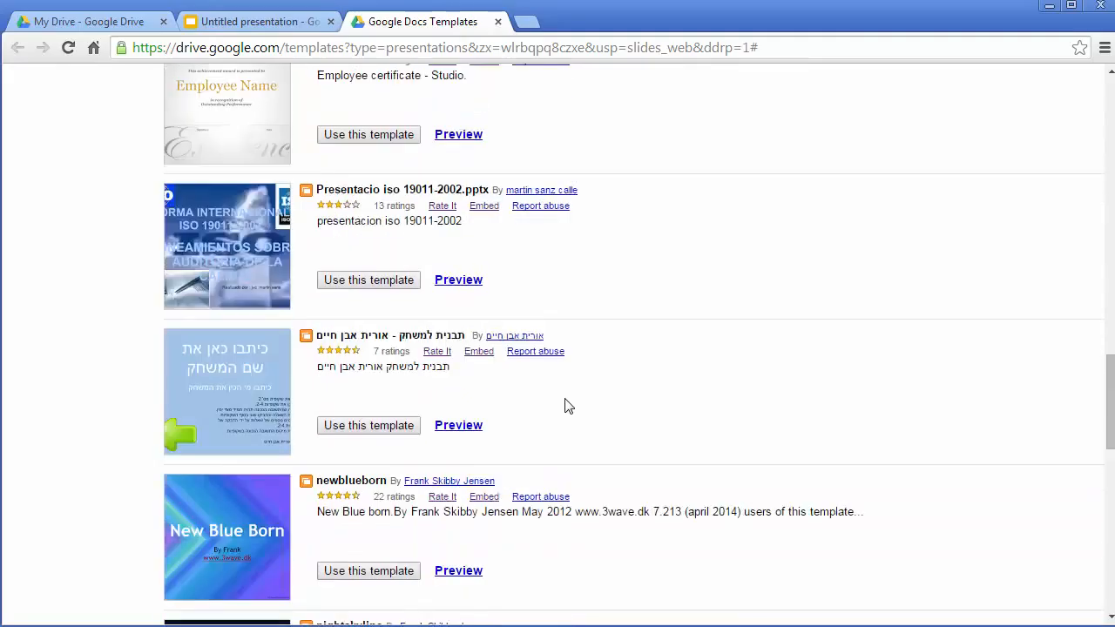
pyautogui.scroll(-2, 566, 405)
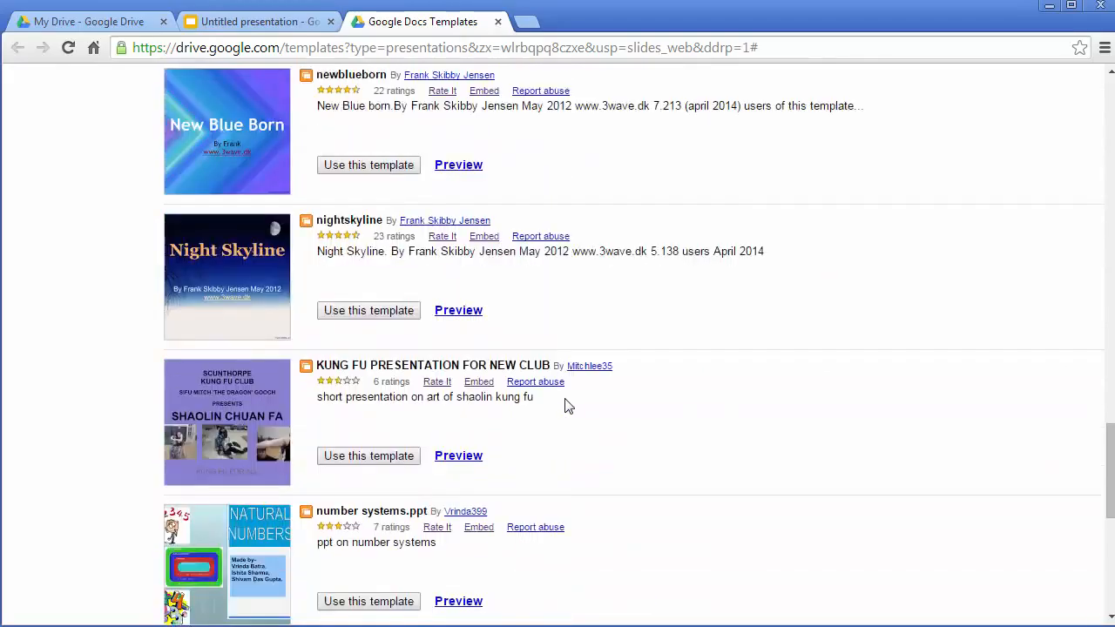
pyautogui.scroll(15, 566, 405)
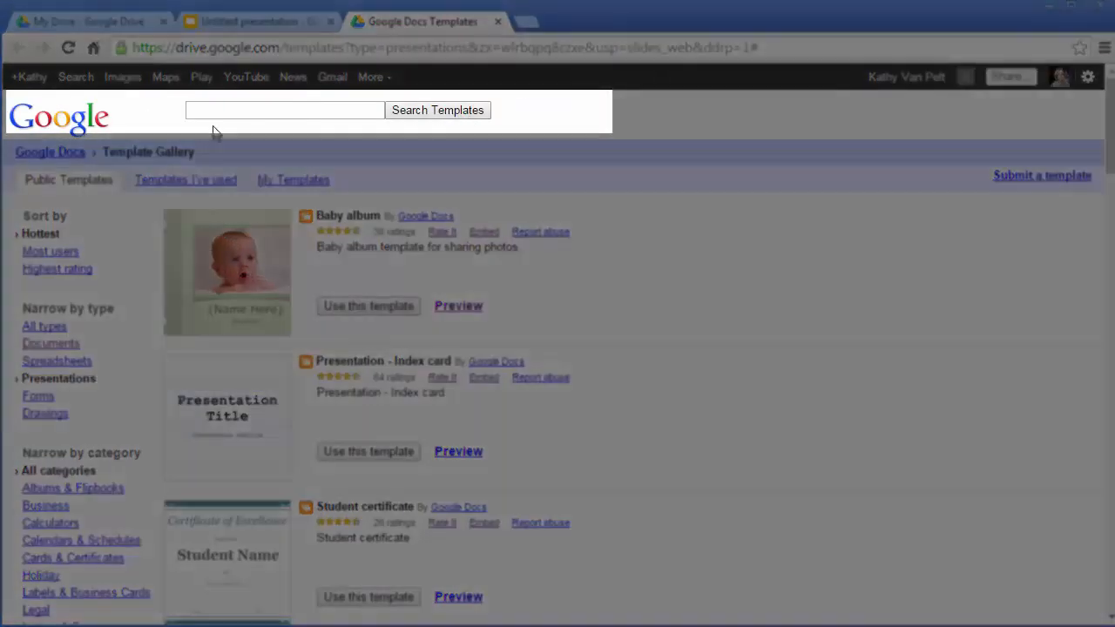
# Search the templates for "green", refine the search to "green droplet", and create a presentation from the Copy of Green Droplet template.
pyautogui.click(212, 109)
pyautogui.write('green')
pyautogui.press('Return')
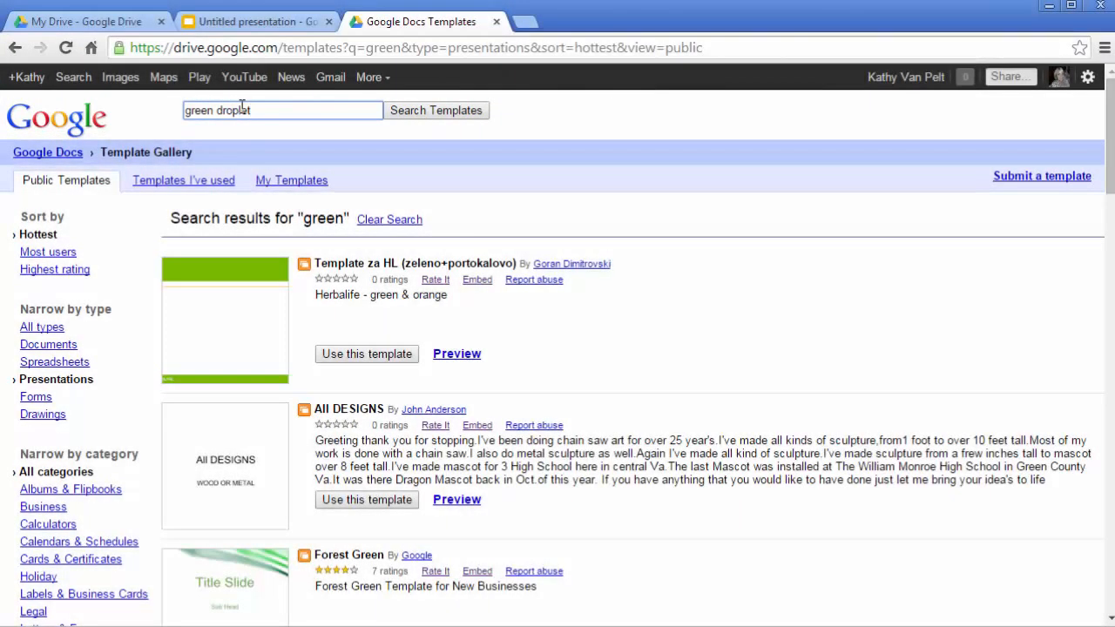
pyautogui.press('Return')
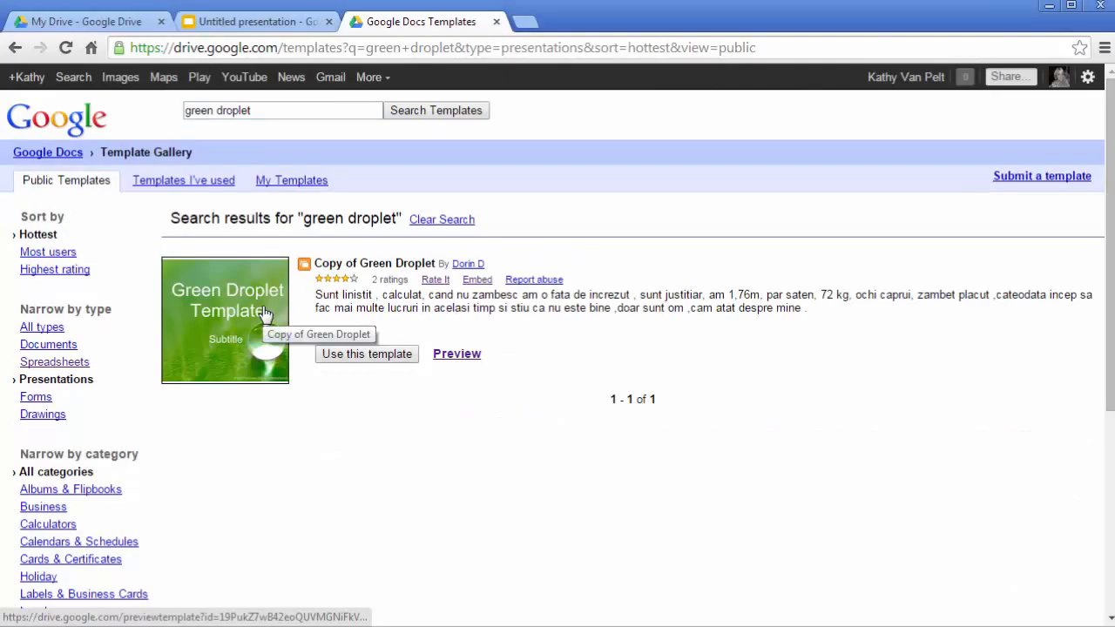
pyautogui.click(391, 355)
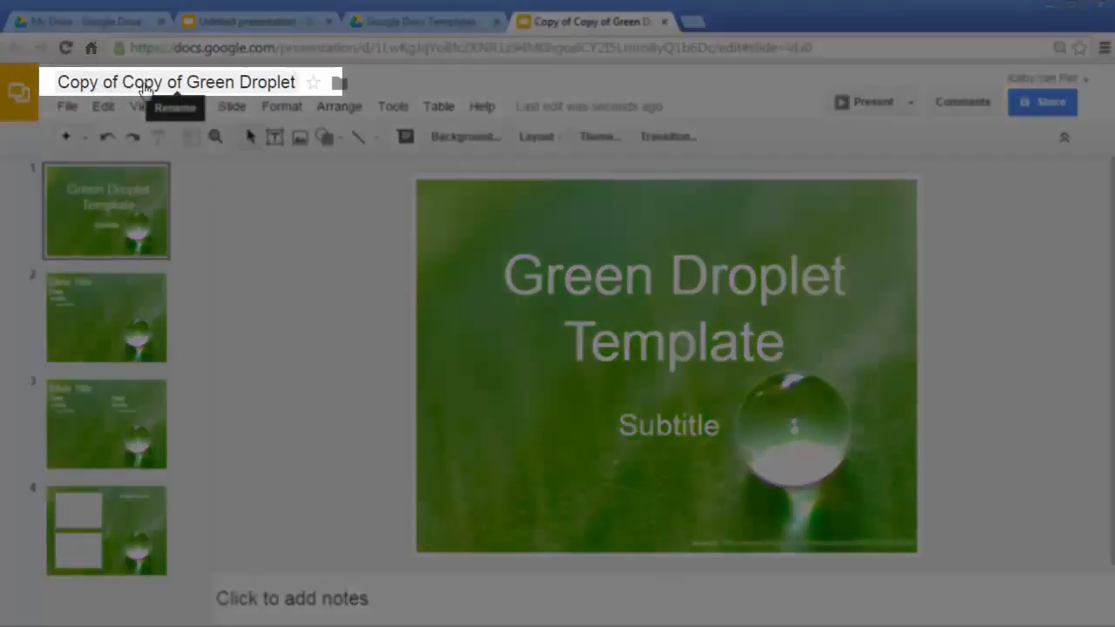
# Open the name of the new Green Droplet presentation for editing.
pyautogui.click(187, 87)
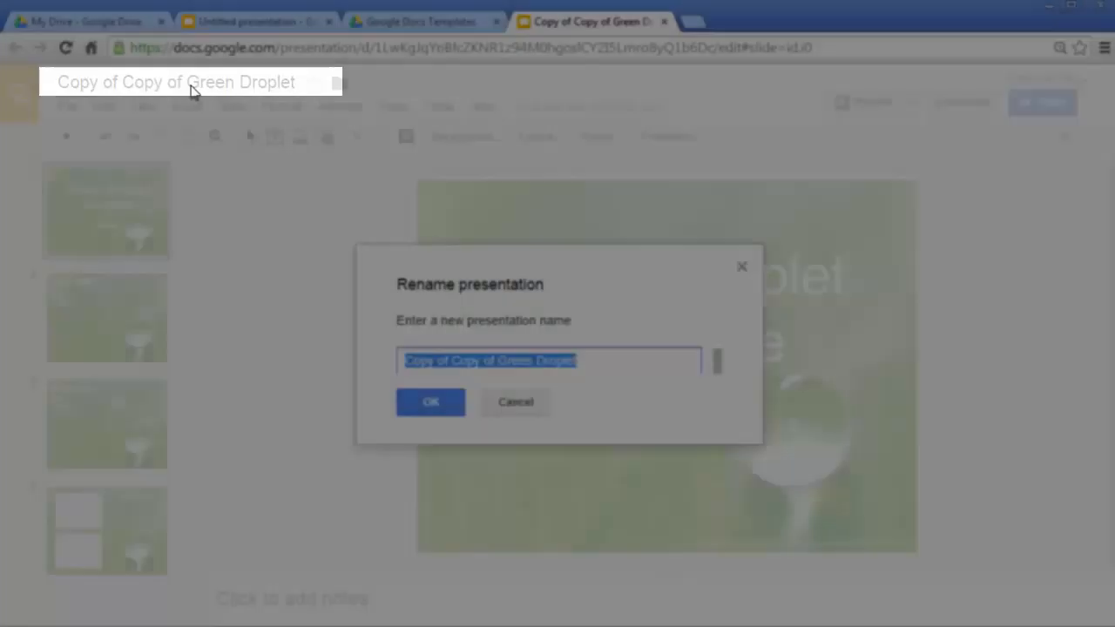